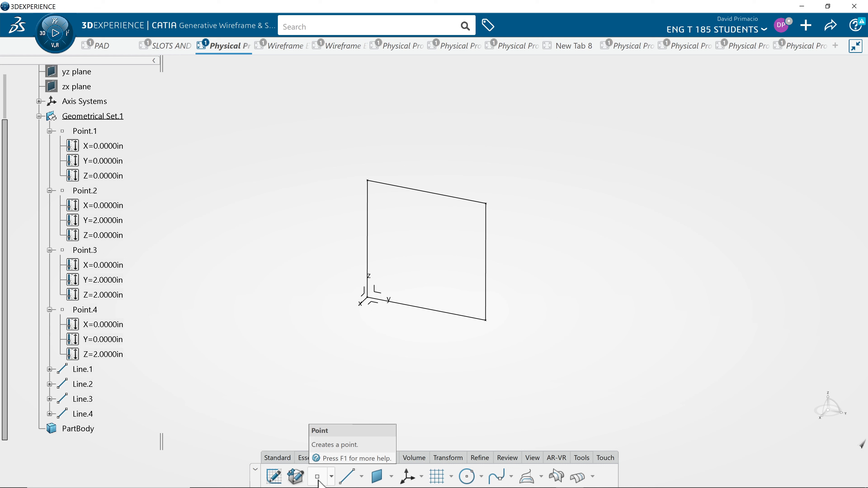
{"action": "left_click", "coordinate": [332, 478]}
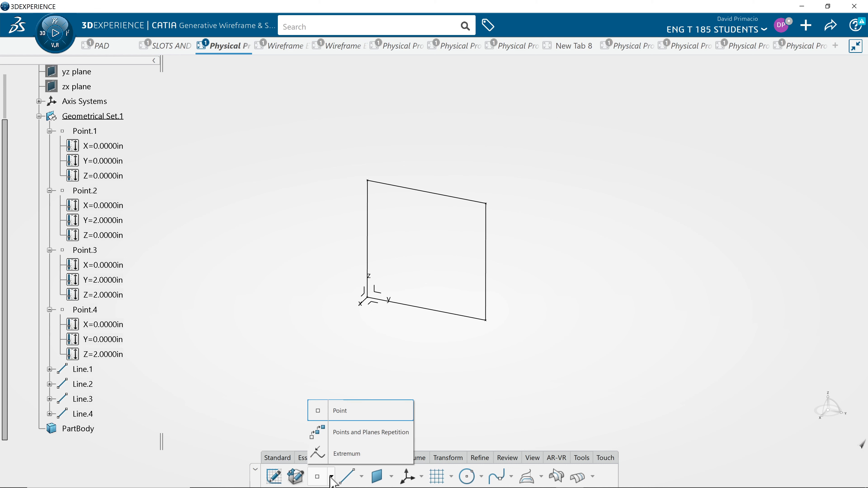
{"action": "left_click", "coordinate": [326, 411]}
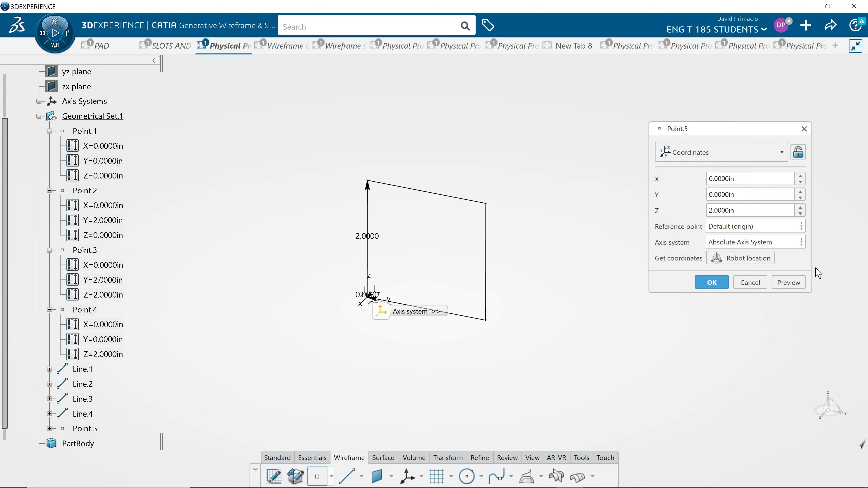
{"action": "left_click", "coordinate": [750, 179]}
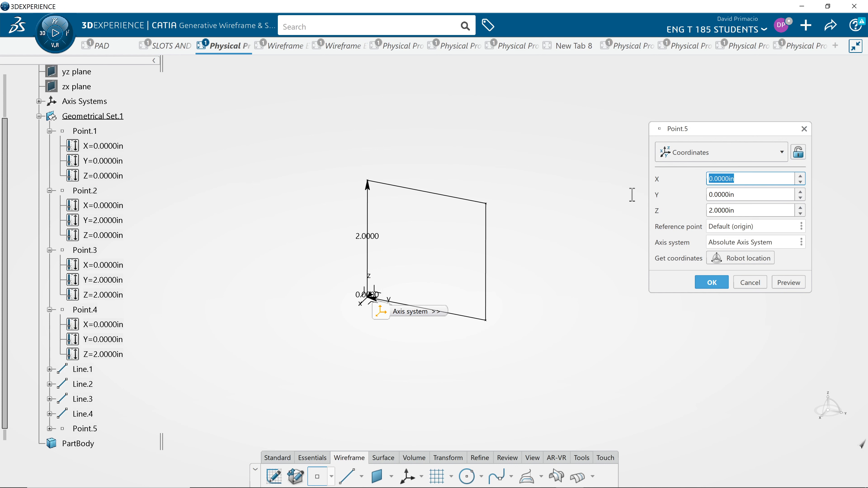
{"action": "type", "text": "2"}
{"action": "left_click", "coordinate": [780, 284]}
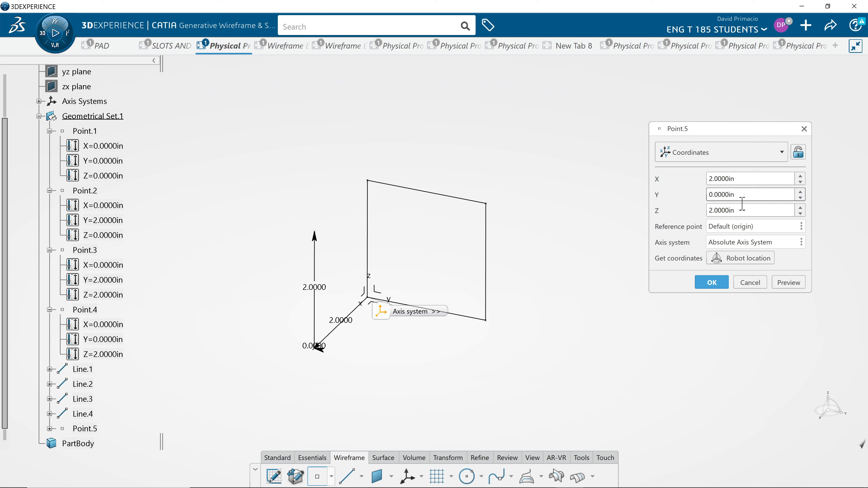
{"action": "double_click", "coordinate": [731, 195]}
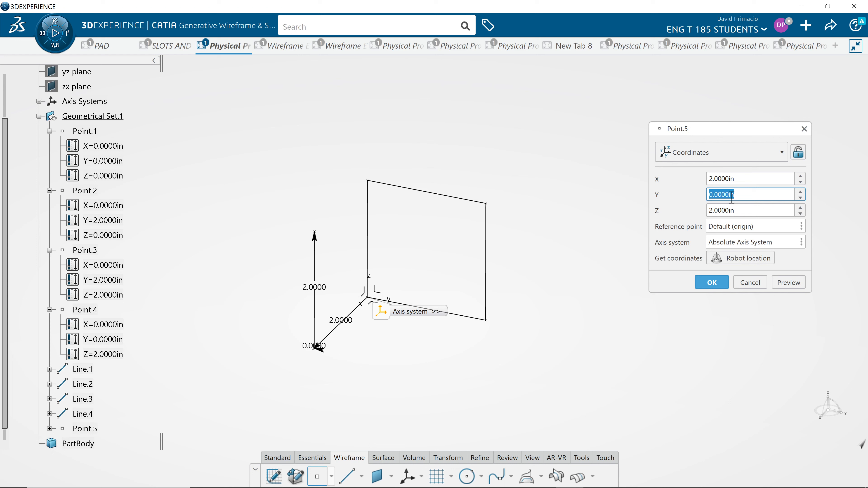
{"action": "type", "text": "2"}
{"action": "key", "text": "Tab"}
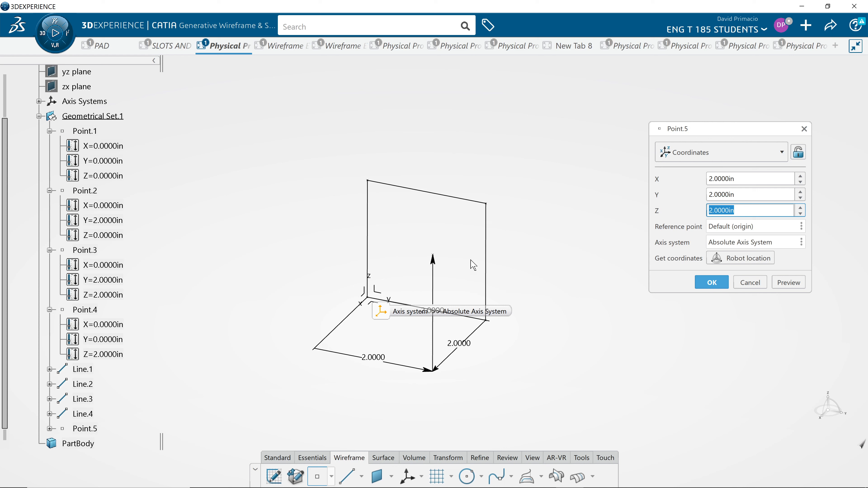
{"action": "left_click", "coordinate": [749, 283]}
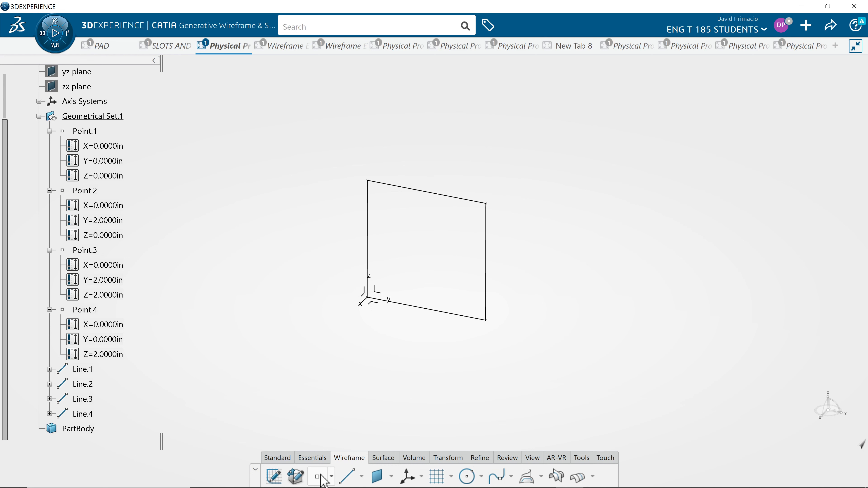
Create a coordinate point at X 2 in, Y 0 in, Z 0 in, using Point.1 as the reference point.
{"action": "left_click", "coordinate": [322, 476]}
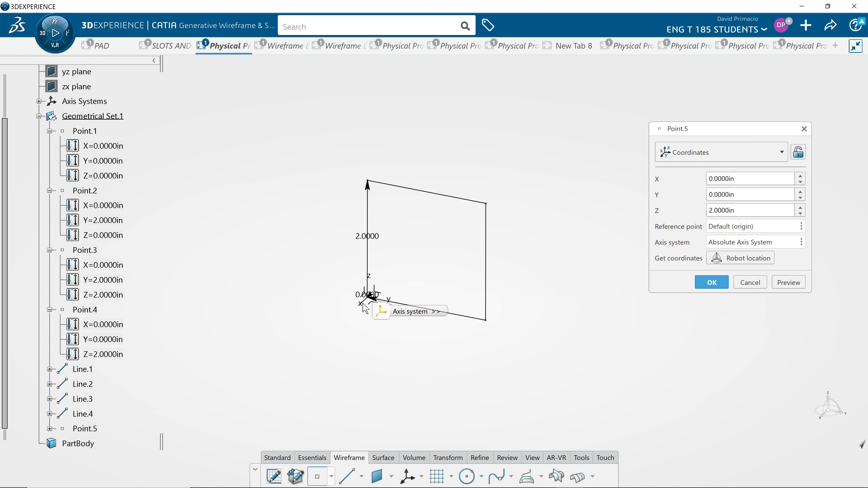
{"action": "left_click_drag", "start_coordinate": [739, 180], "coordinate": [684, 177]}
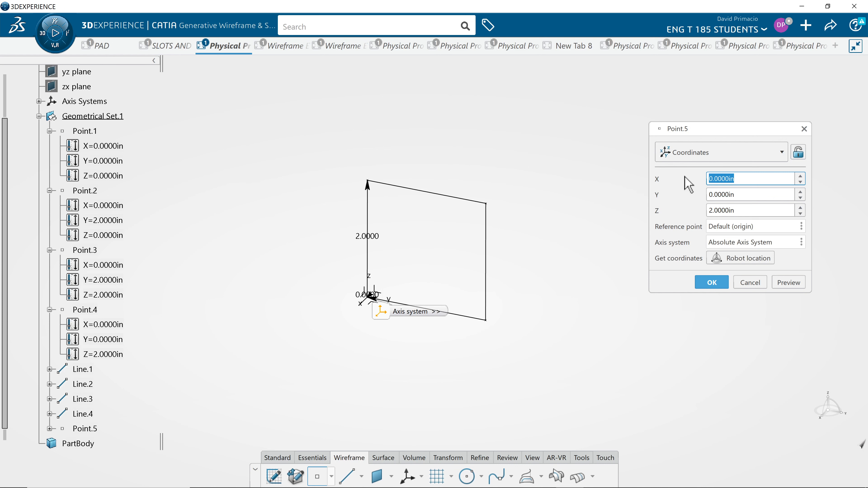
{"action": "type", "text": "2"}
{"action": "key", "text": "Tab"}
{"action": "key", "text": "Tab"}
{"action": "type", "text": "0"}
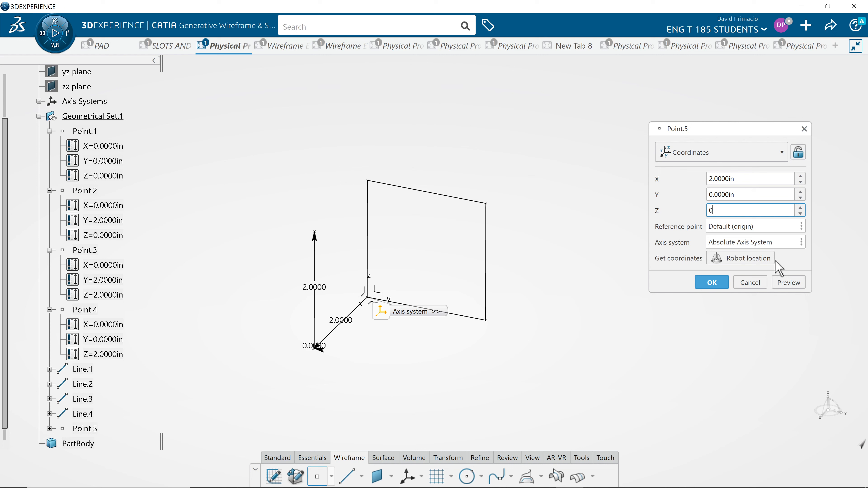
{"action": "left_click", "coordinate": [747, 227]}
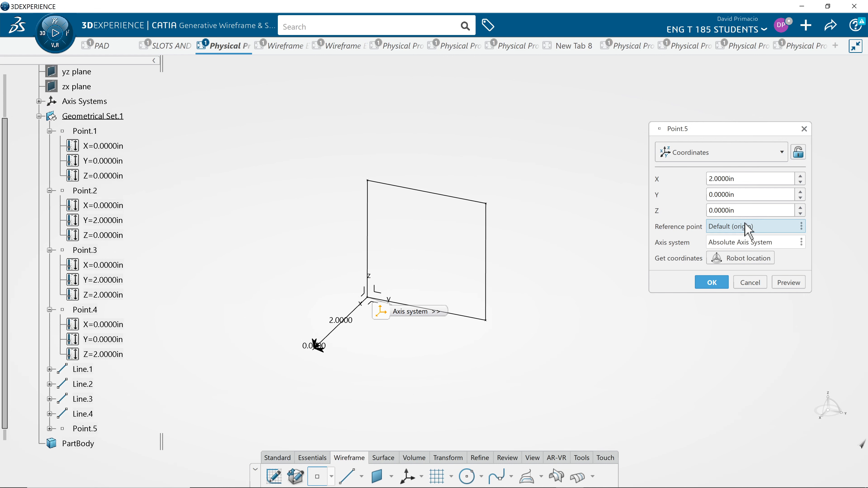
{"action": "left_click", "coordinate": [89, 130]}
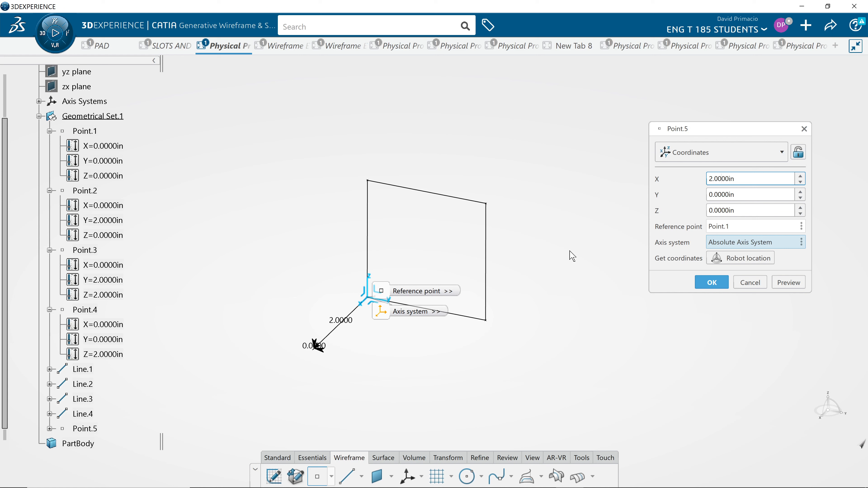
{"action": "key", "text": "Return"}
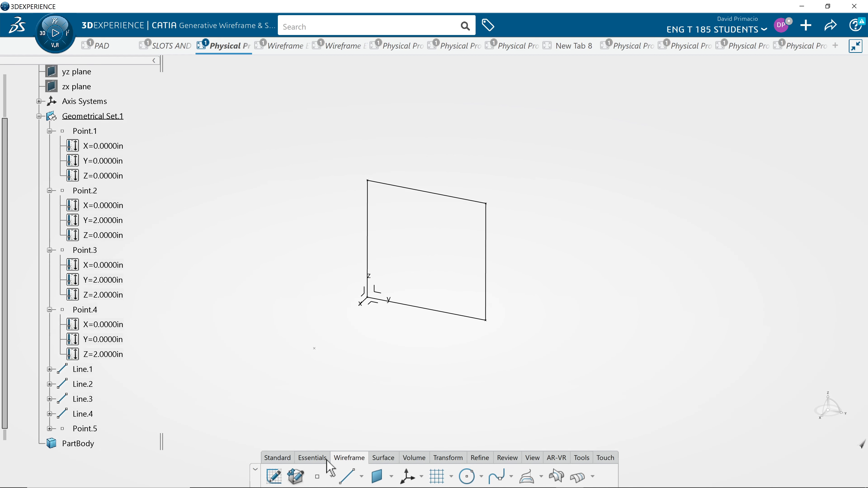
Create a coordinate point offset 2 in along X from Point.2.
{"action": "left_click", "coordinate": [317, 476]}
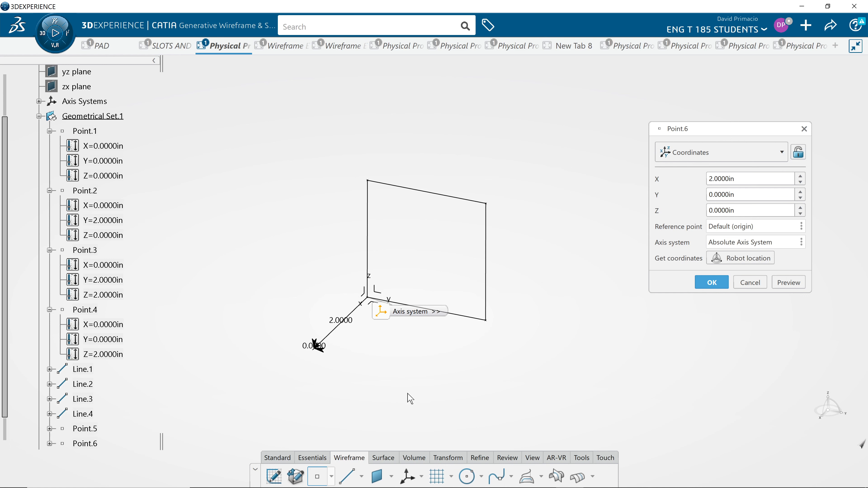
{"action": "left_click", "coordinate": [486, 321]}
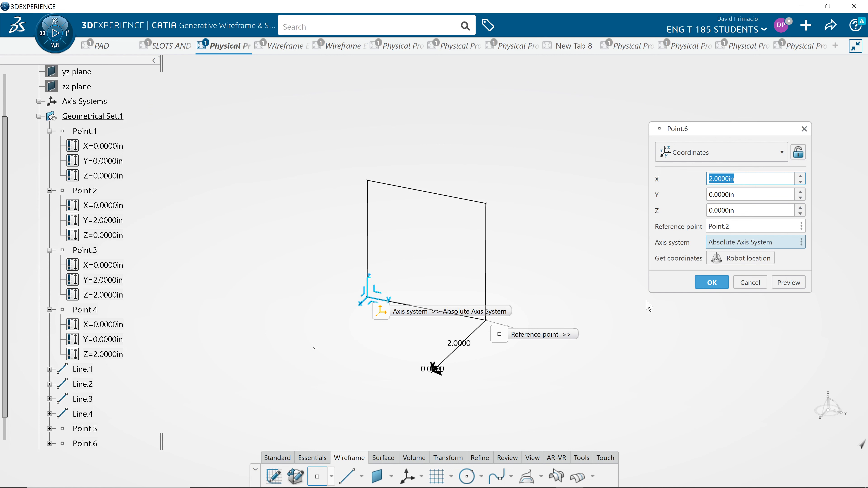
{"action": "key", "text": "Return"}
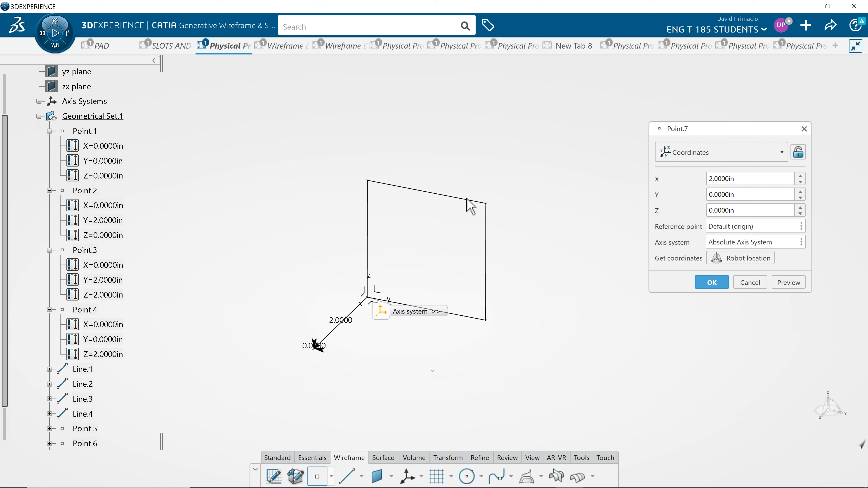
Create a coordinate point with Point.3 as the reference point, offset 2 in along X.
{"action": "left_click", "coordinate": [712, 225]}
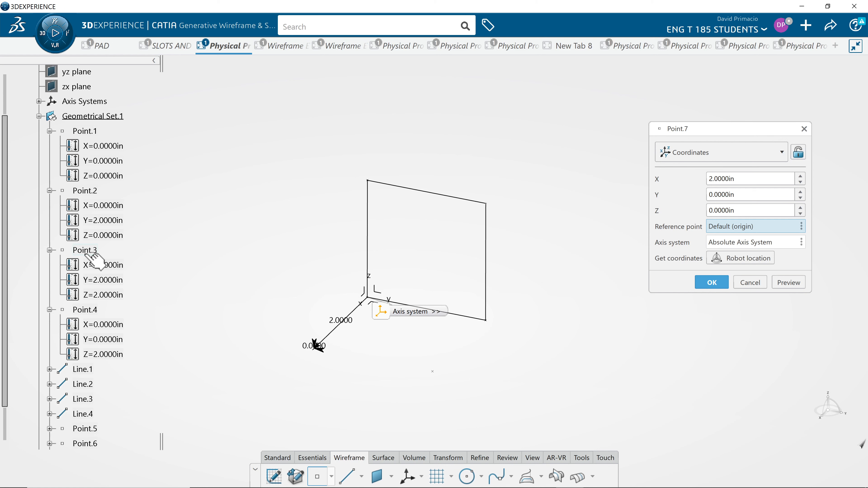
{"action": "left_click", "coordinate": [90, 253]}
{"action": "left_click", "coordinate": [715, 179]}
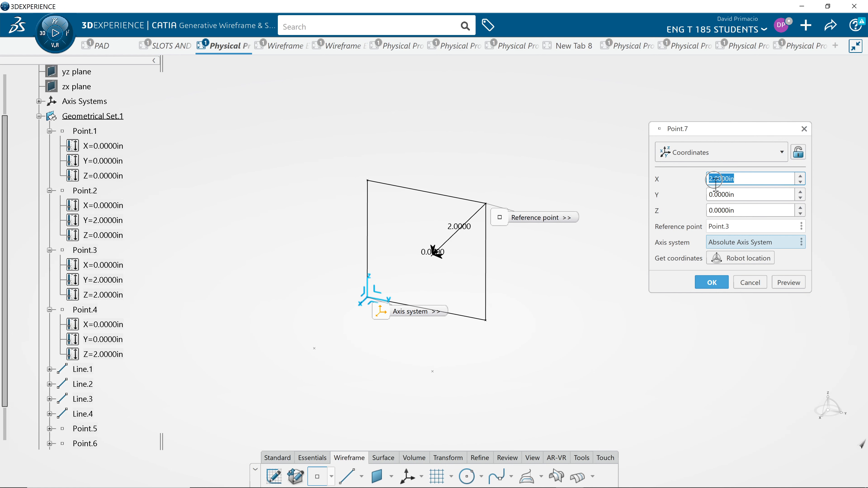
{"action": "left_click", "coordinate": [721, 283]}
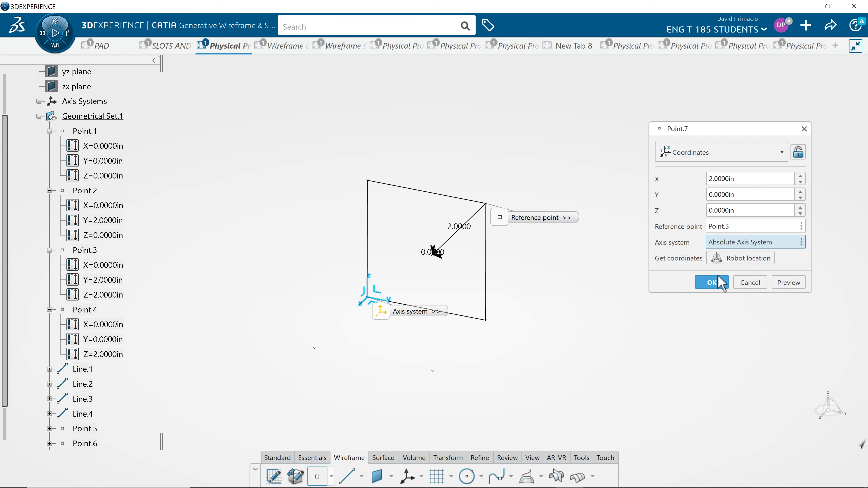
{"action": "left_click", "coordinate": [719, 282]}
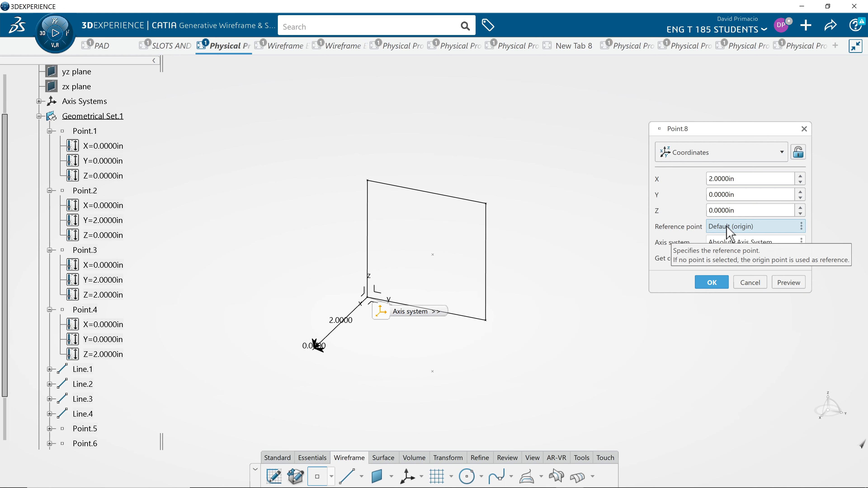
Create the fourth offset corner point 2 in along X from Point.4 and end point creation.
{"action": "left_click", "coordinate": [93, 311]}
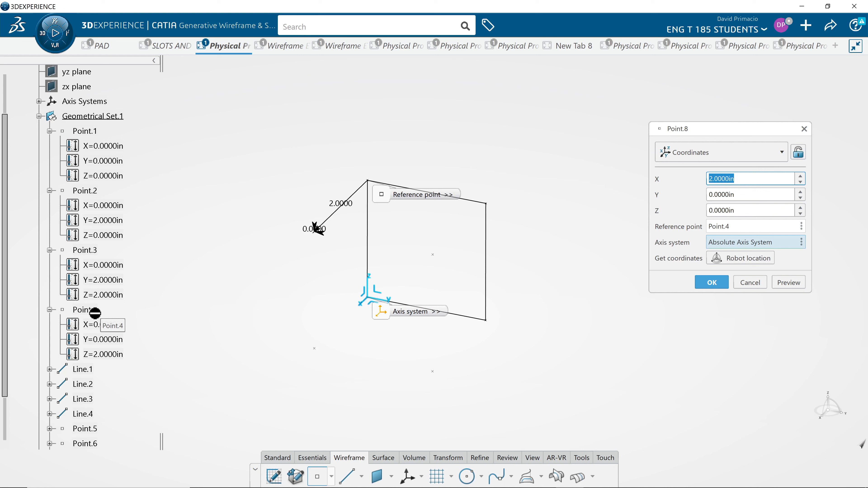
{"action": "left_click", "coordinate": [707, 282]}
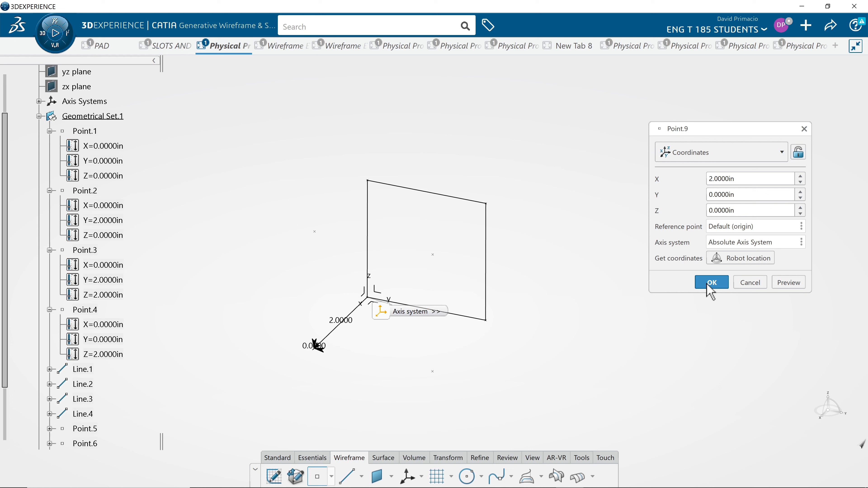
{"action": "left_click", "coordinate": [707, 284]}
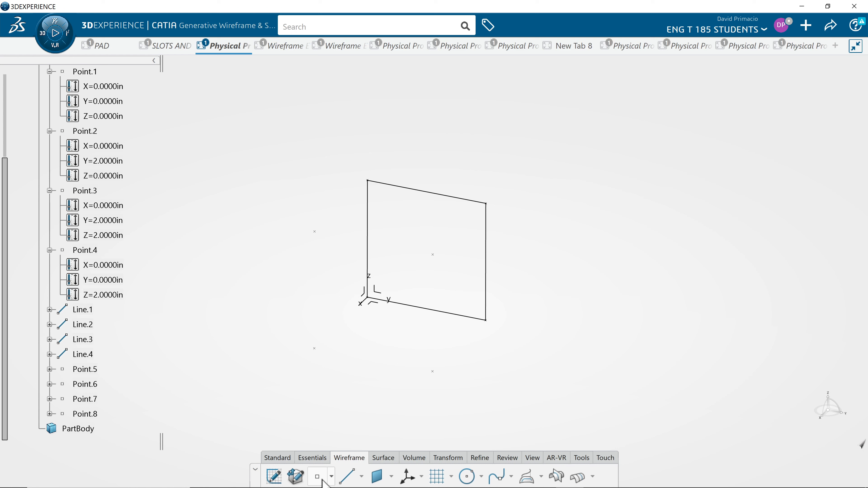
Connect Point.5, Point.6, Point.7 and Point.8 with four Point-Point lines to form a closed front square.
{"action": "left_click", "coordinate": [347, 476]}
{"action": "left_click", "coordinate": [314, 348]}
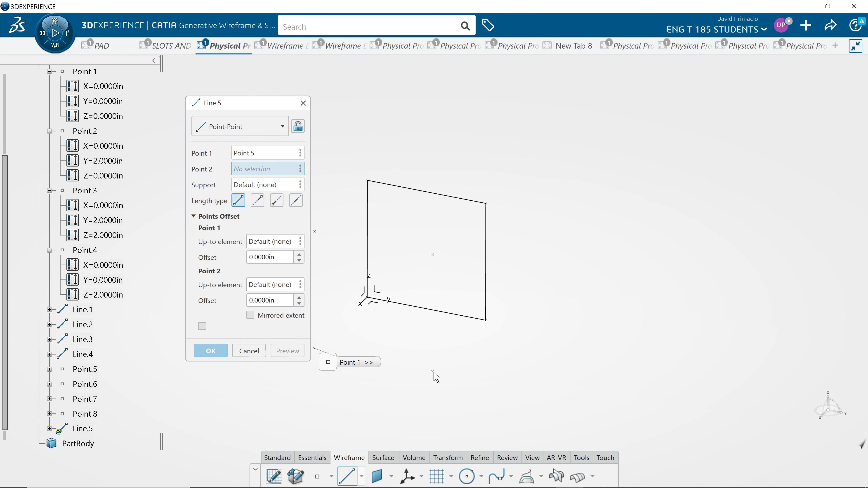
{"action": "left_click", "coordinate": [433, 372]}
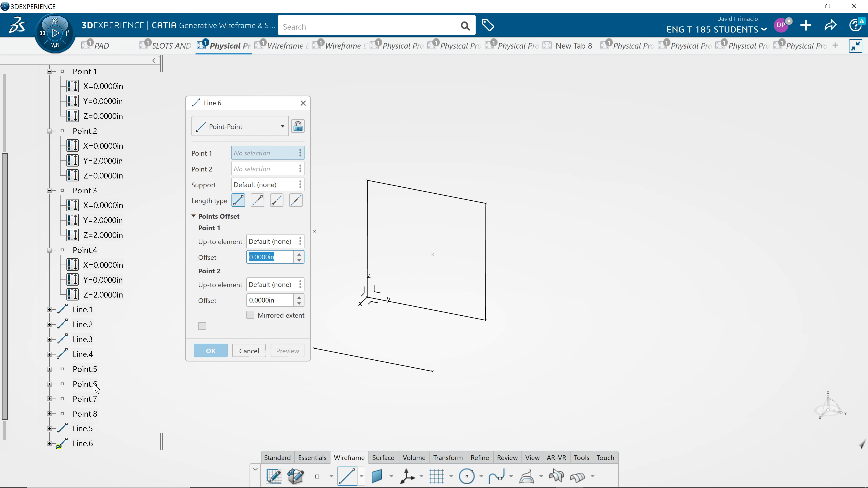
{"action": "left_click", "coordinate": [90, 385]}
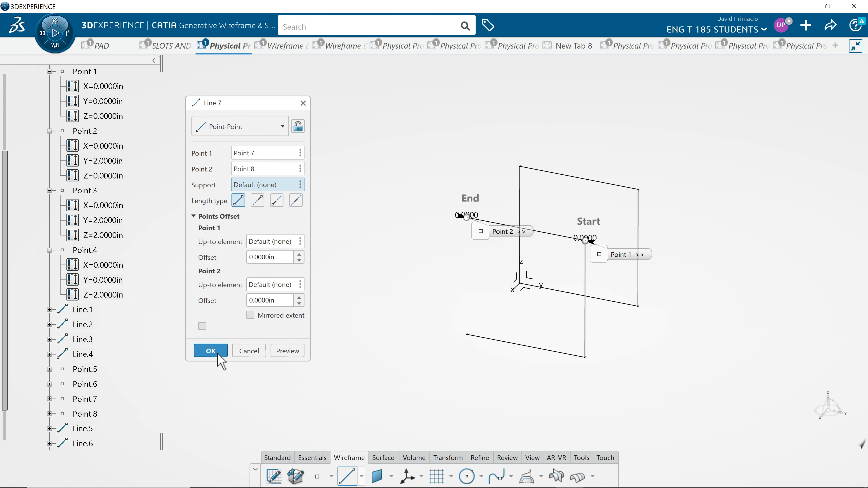
{"action": "left_click", "coordinate": [218, 355]}
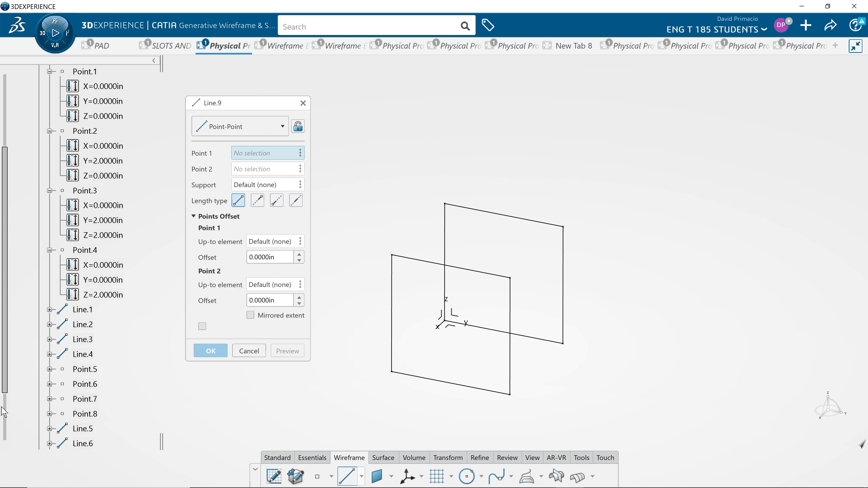
{"action": "left_click", "coordinate": [2, 407]}
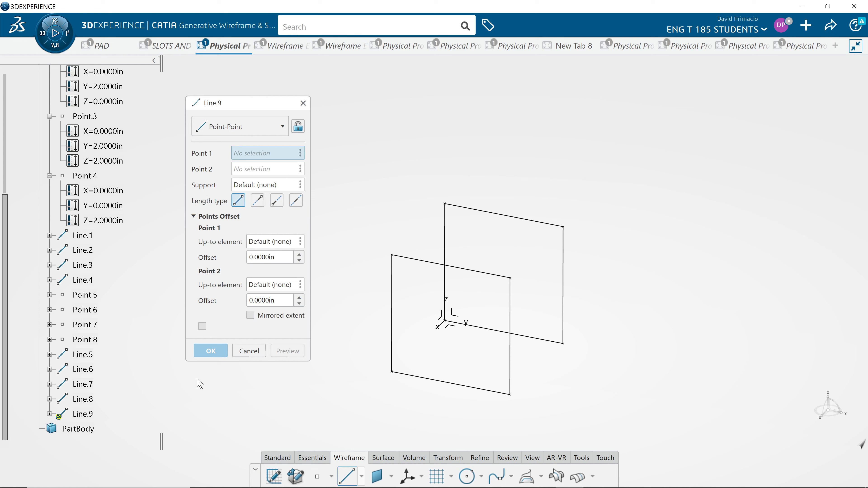
{"action": "key", "text": "Escape"}
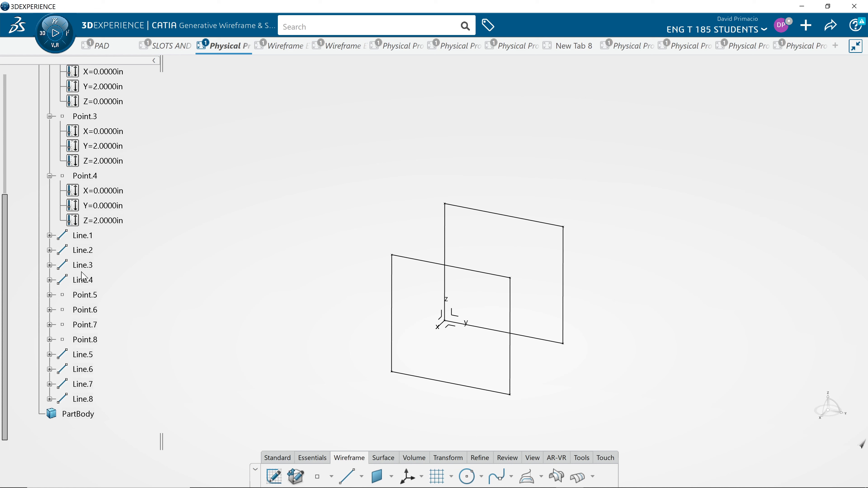
Collapse the coordinate entries of Point.1 through Point.4 in the specification tree.
{"action": "scroll", "coordinate": [50, 142], "scroll_direction": "up", "scroll_amount": 2}
{"action": "left_click", "coordinate": [50, 142]}
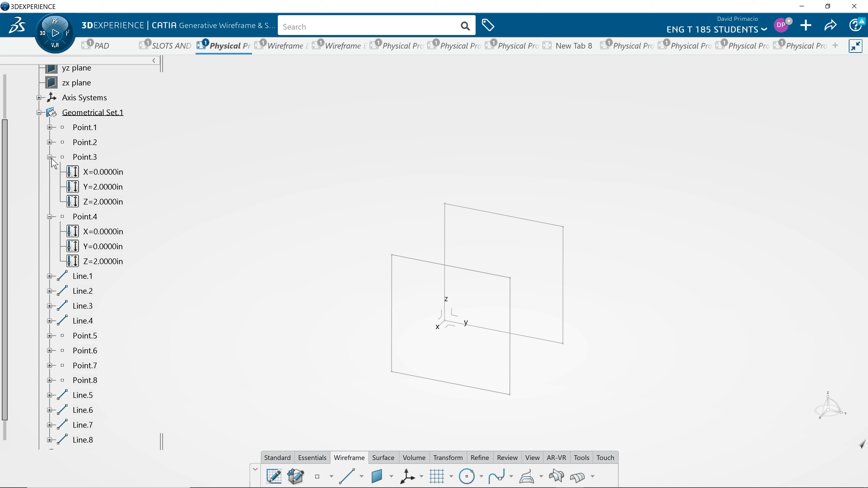
{"action": "left_click", "coordinate": [50, 157]}
{"action": "left_click", "coordinate": [50, 171]}
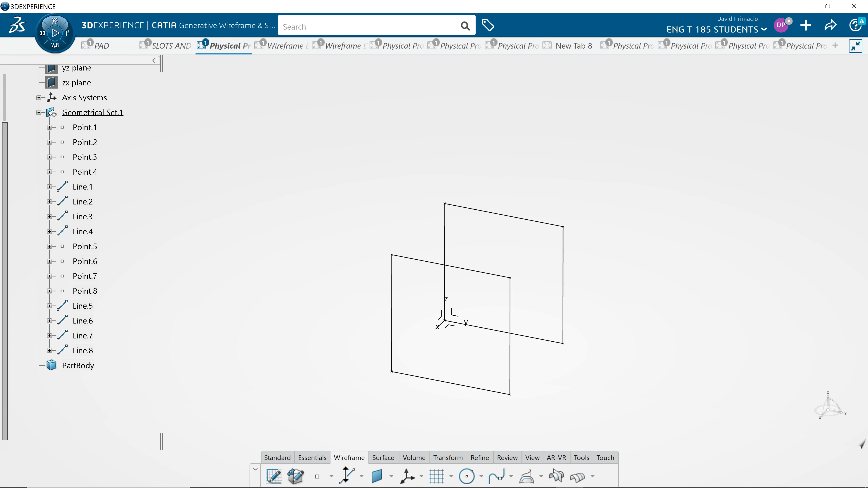
Create a Point-Direction line from Point.1 along the absolute axis system's X direction with an end offset of 2 in.
{"action": "left_click", "coordinate": [361, 476]}
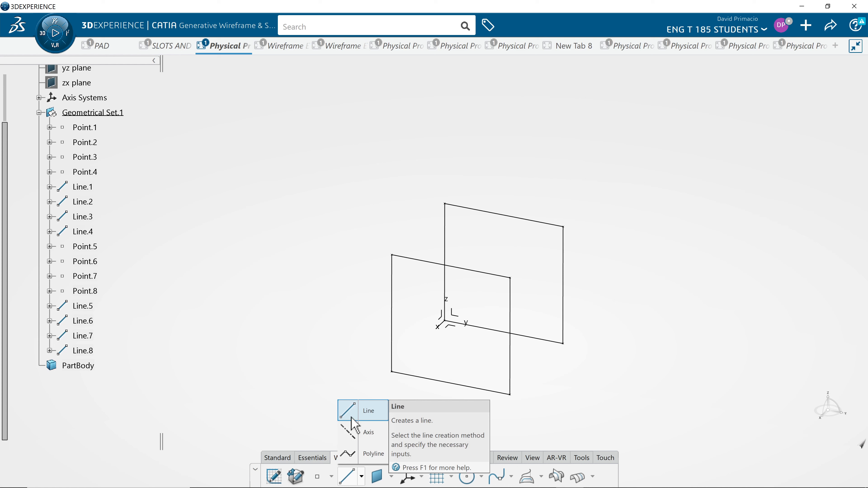
{"action": "left_click", "coordinate": [352, 417]}
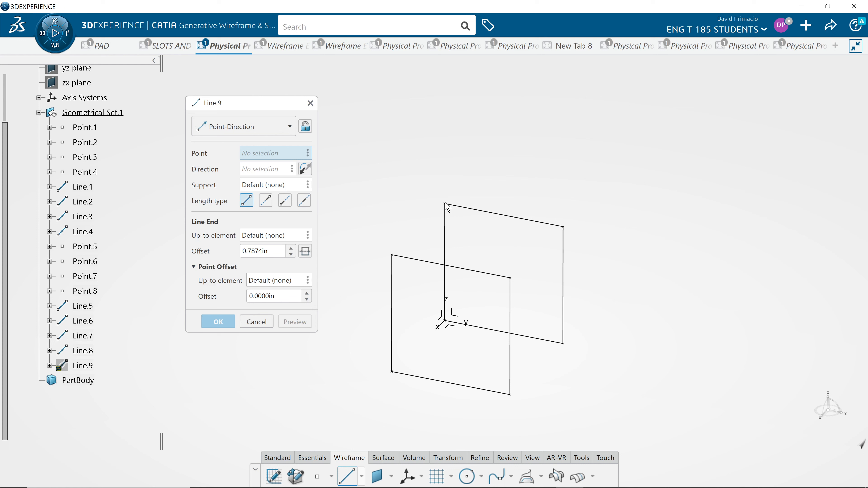
{"action": "left_click", "coordinate": [445, 203]}
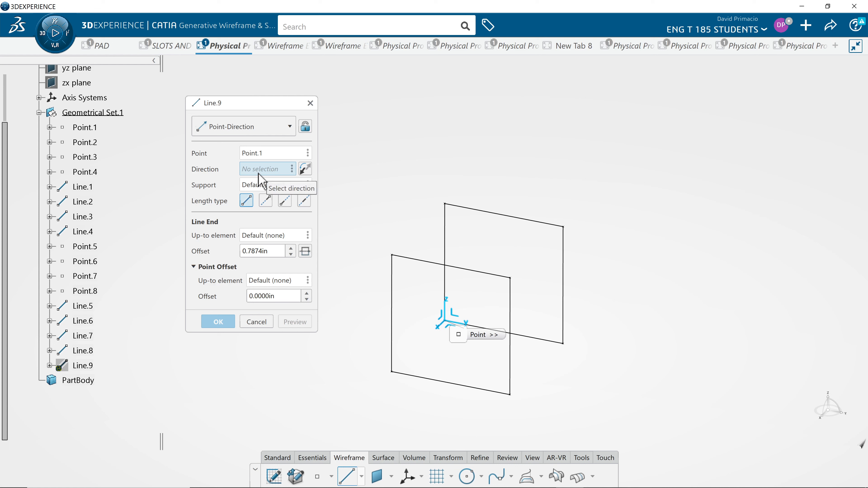
{"action": "left_click", "coordinate": [442, 328]}
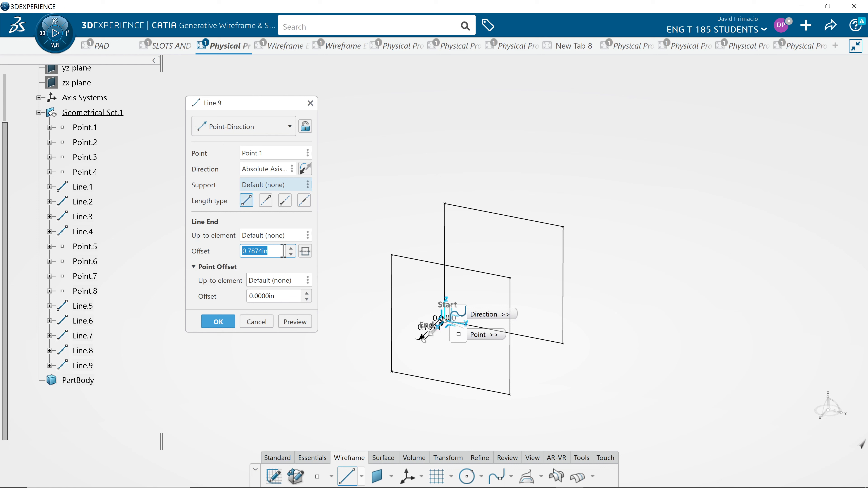
{"action": "type", "text": "2"}
{"action": "left_click", "coordinate": [296, 324]}
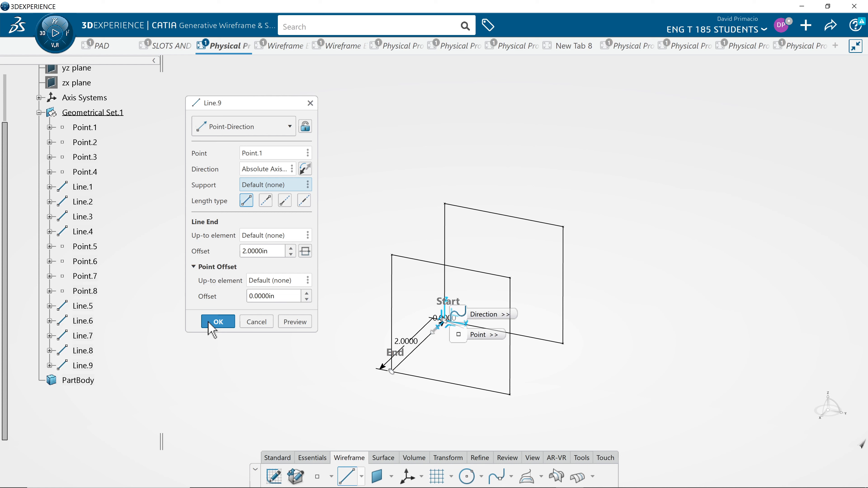
{"action": "left_click", "coordinate": [218, 322]}
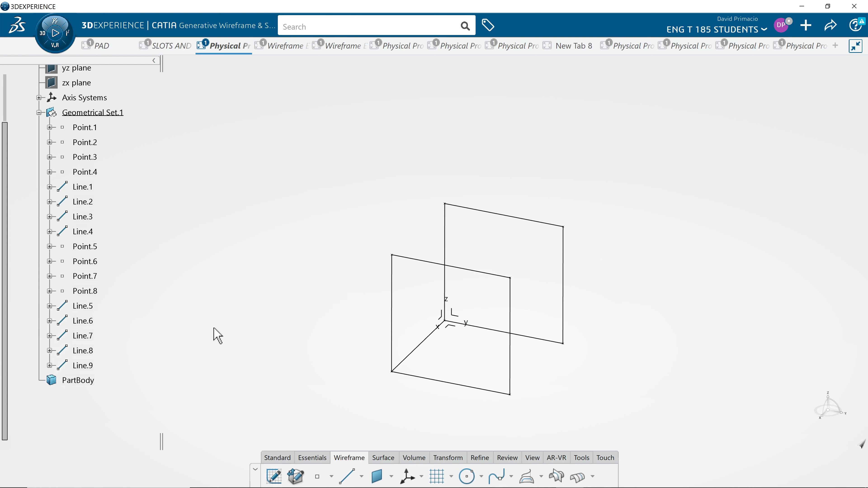
Create a Point-Direction line from Point.2 along the X axis with a 2 in end offset.
{"action": "left_click", "coordinate": [346, 478]}
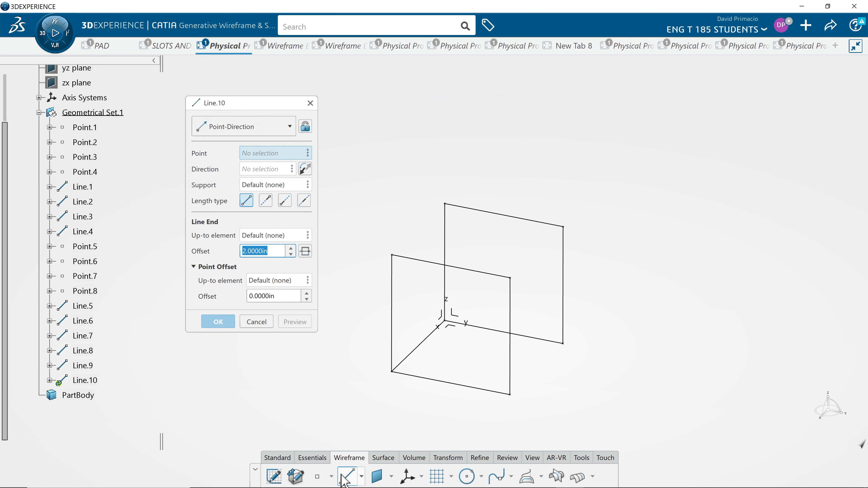
{"action": "left_click", "coordinate": [92, 142]}
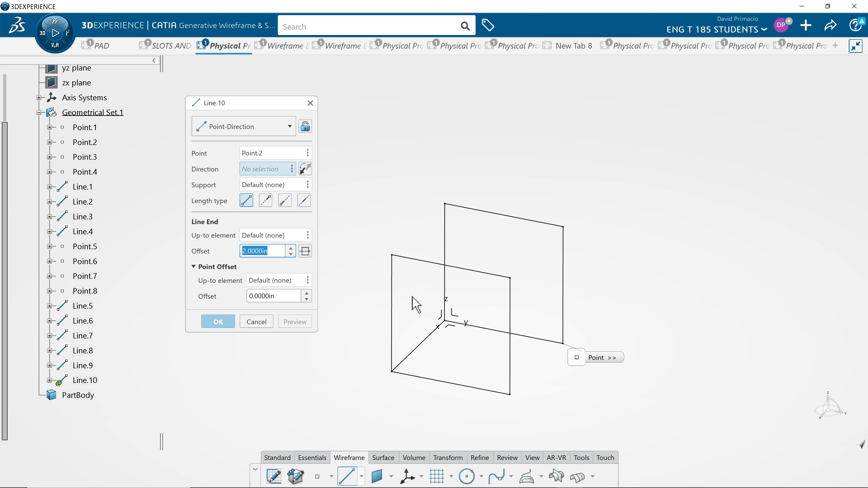
{"action": "right_click", "coordinate": [273, 172]}
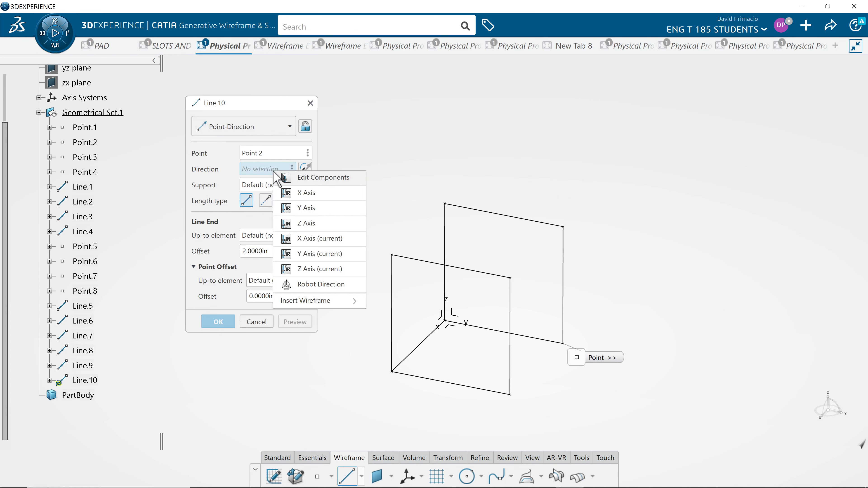
{"action": "left_click", "coordinate": [307, 193]}
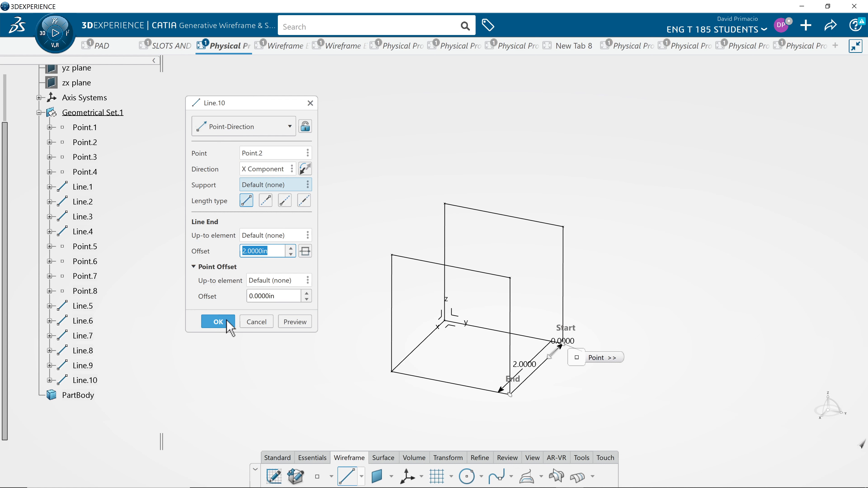
{"action": "left_click", "coordinate": [218, 323]}
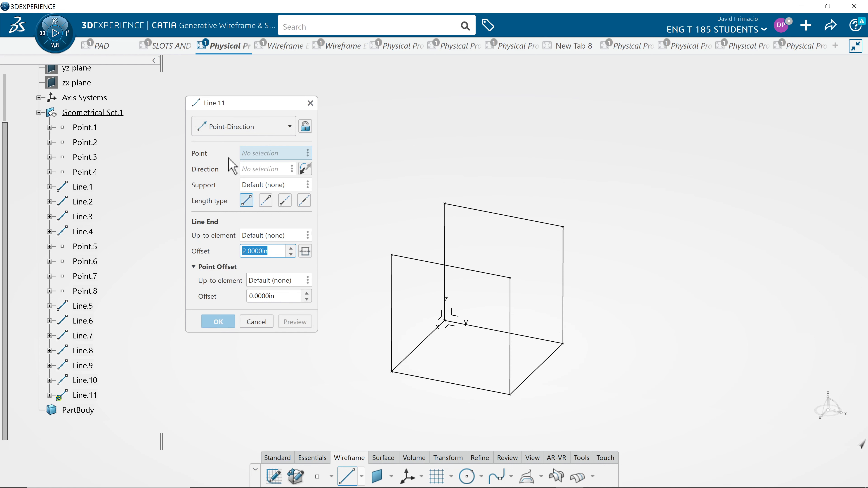
Create a Point-Direction line from Point.3 along the X axis with a 2 in end offset.
{"action": "left_click", "coordinate": [98, 158]}
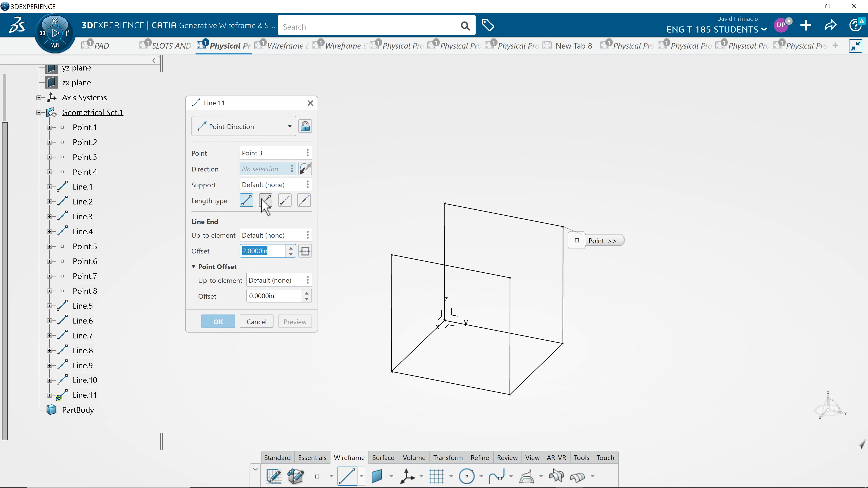
{"action": "right_click", "coordinate": [278, 169]}
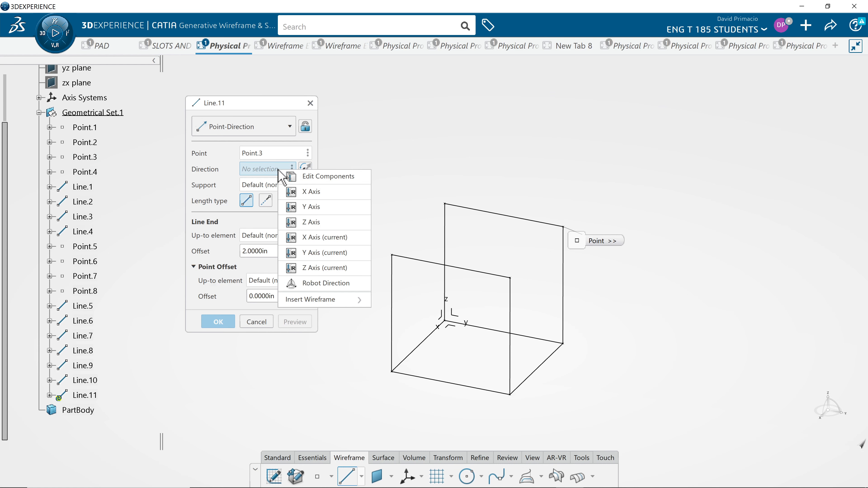
{"action": "left_click", "coordinate": [310, 196]}
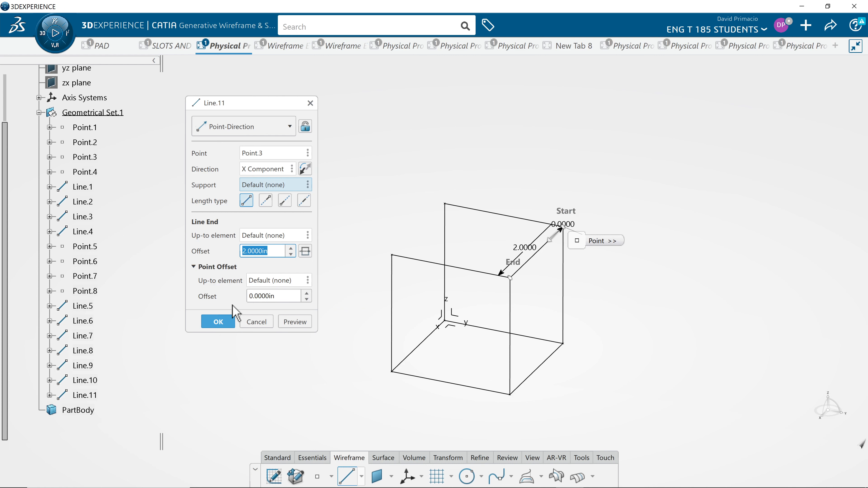
{"action": "left_click", "coordinate": [225, 322]}
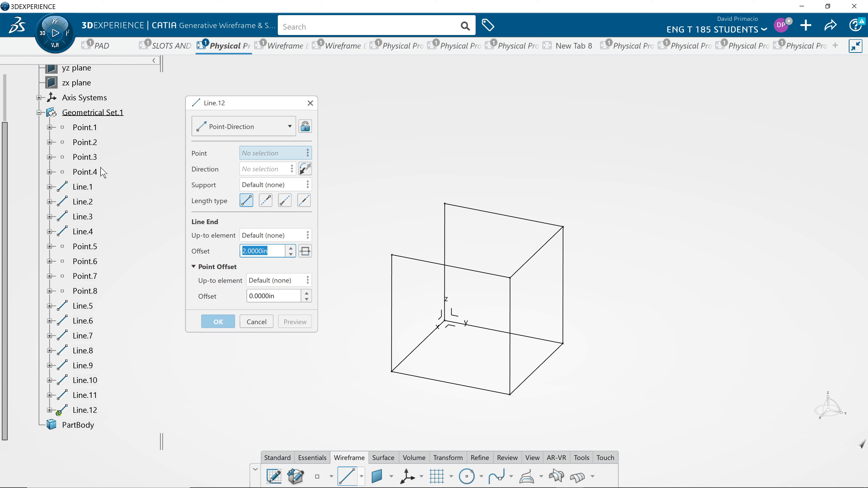
Create the last connecting line from Point.4, 2 in along the X axis, and end line creation.
{"action": "left_click", "coordinate": [91, 172]}
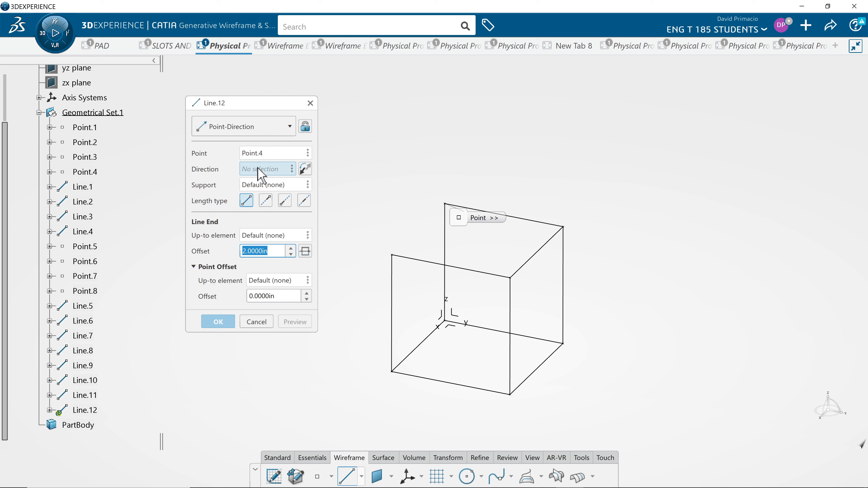
{"action": "right_click", "coordinate": [262, 172]}
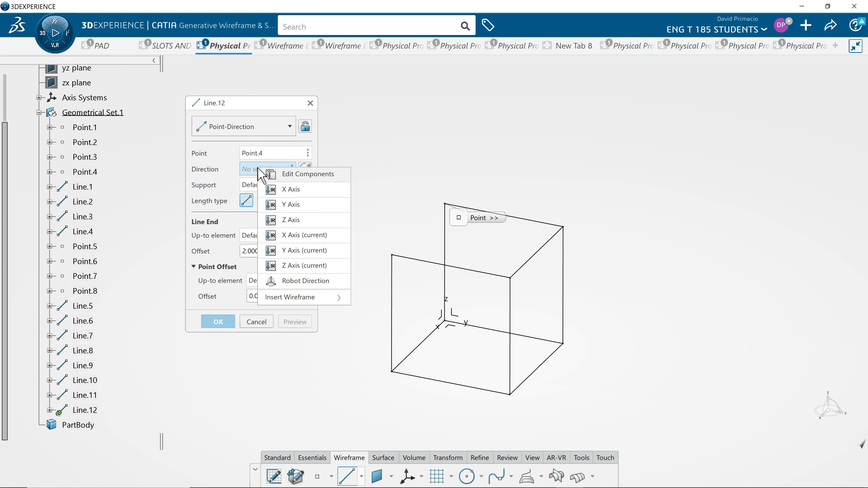
{"action": "left_click", "coordinate": [302, 191]}
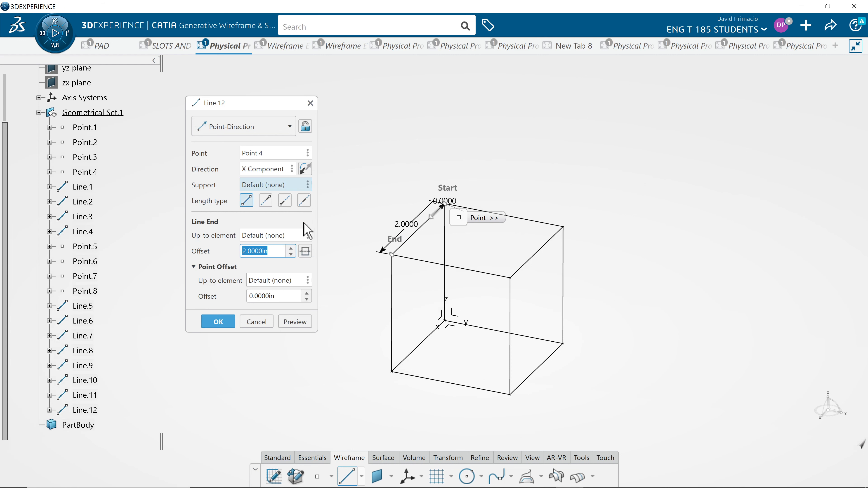
{"action": "left_click", "coordinate": [214, 322]}
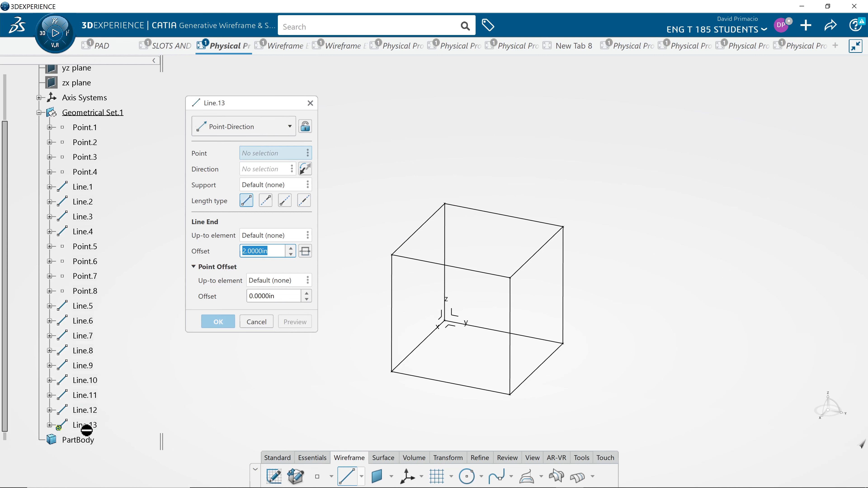
{"action": "left_click", "coordinate": [256, 322]}
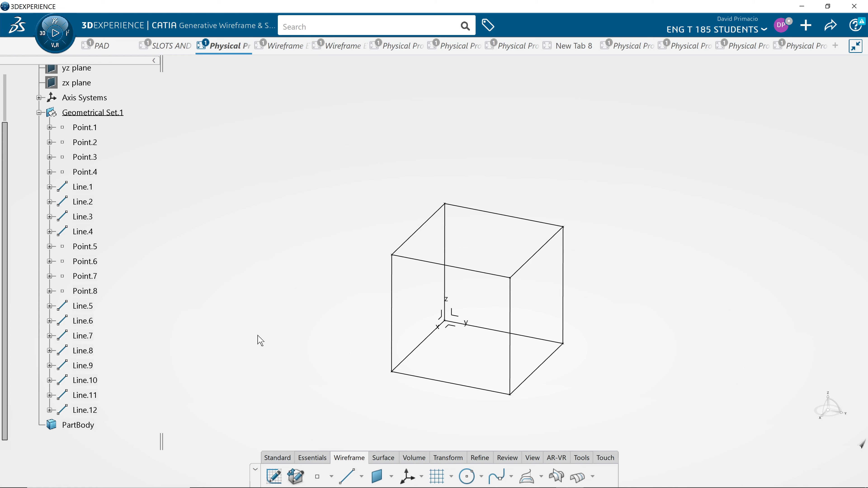
{"action": "middle_click_drag", "start_coordinate": [259, 333], "coordinate": [255, 303]}
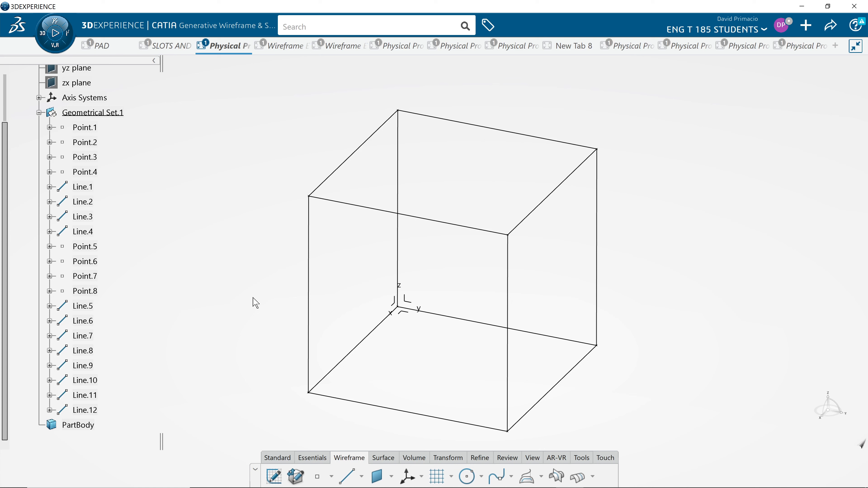
{"action": "middle_click_drag", "start_coordinate": [270, 325], "coordinate": [267, 314]}
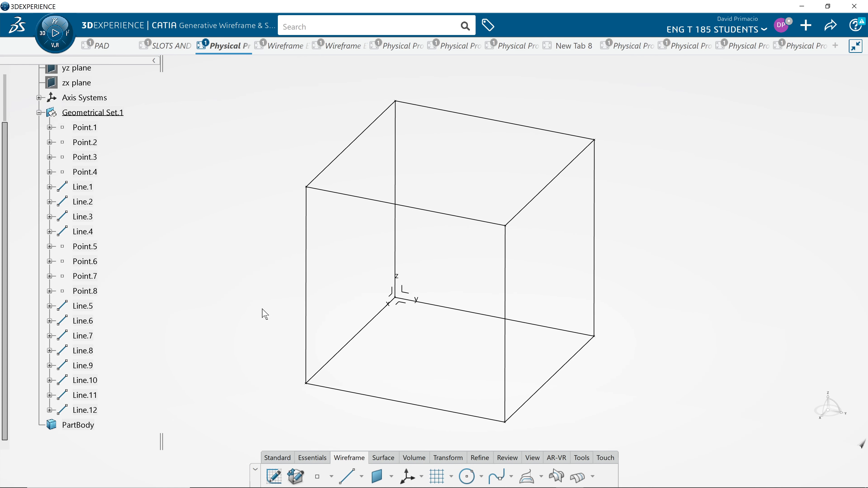